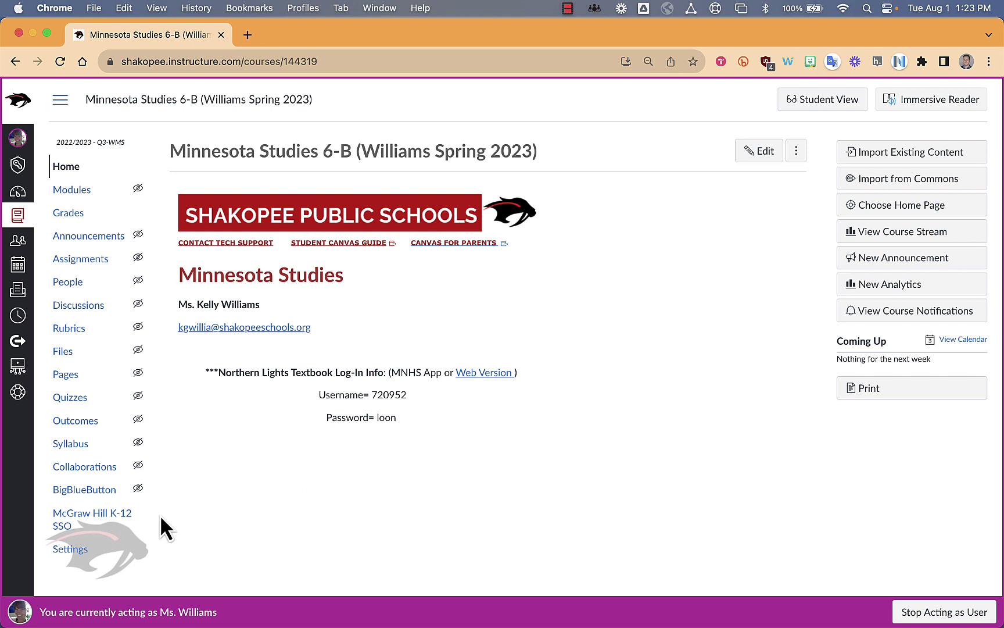
Open Settings for the Minnesota Studies 6-B (Williams Spring 2023) course.
{"action": "left_click", "coordinate": [66, 551]}
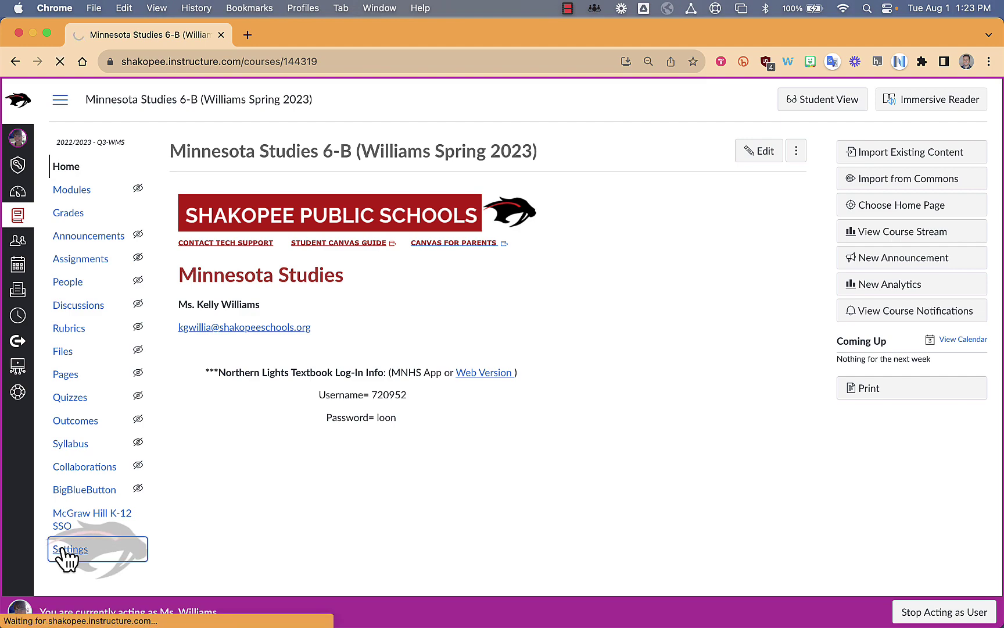
{"action": "scroll", "coordinate": [241, 419], "scroll_direction": "down", "scroll_amount": 3}
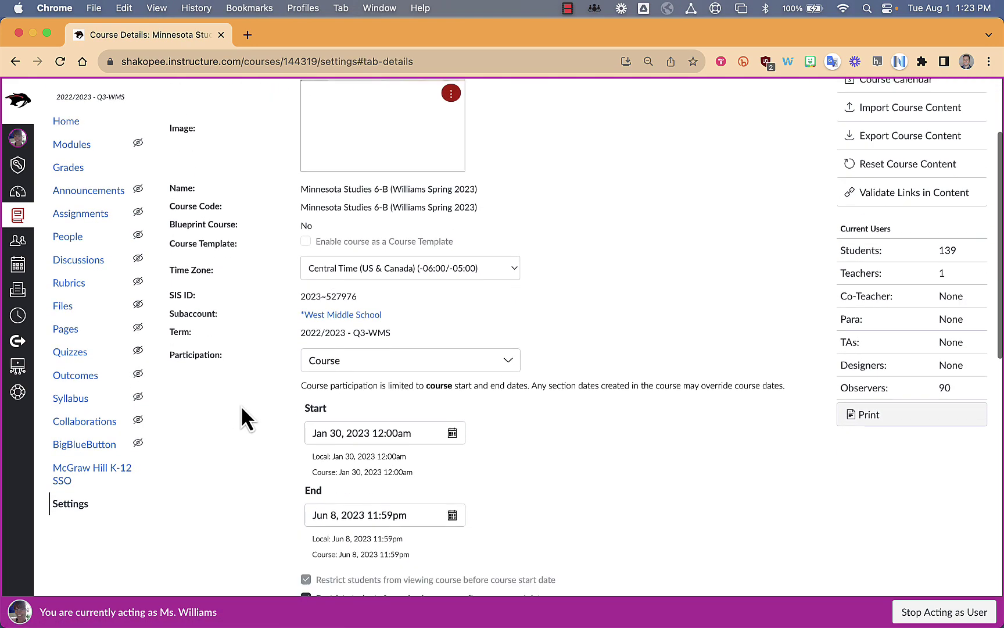
{"action": "scroll", "coordinate": [242, 409], "scroll_direction": "down", "scroll_amount": 3}
{"action": "scroll", "coordinate": [241, 409], "scroll_direction": "down", "scroll_amount": 3}
{"action": "scroll", "coordinate": [242, 408], "scroll_direction": "down", "scroll_amount": 2}
{"action": "scroll", "coordinate": [242, 409], "scroll_direction": "down", "scroll_amount": 1}
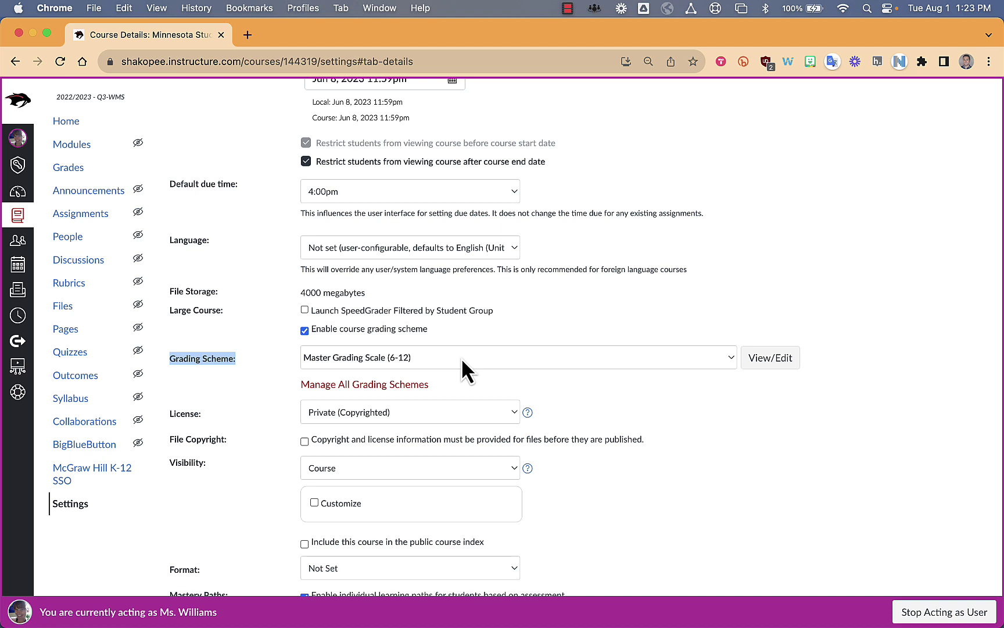
Open the Grading Scheme list and keep Master Grading Scale (6-12) selected.
{"action": "left_click", "coordinate": [437, 357]}
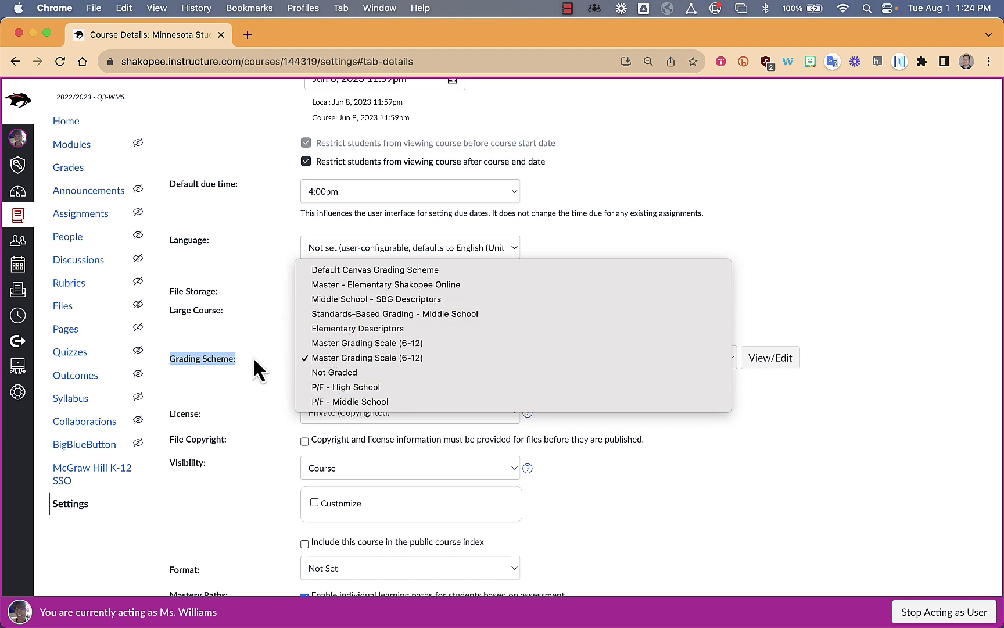
{"action": "left_click", "coordinate": [261, 373]}
View the Master Grading Scale (6-12) A-F percentage ranges, then close the details.
{"action": "left_click", "coordinate": [764, 359]}
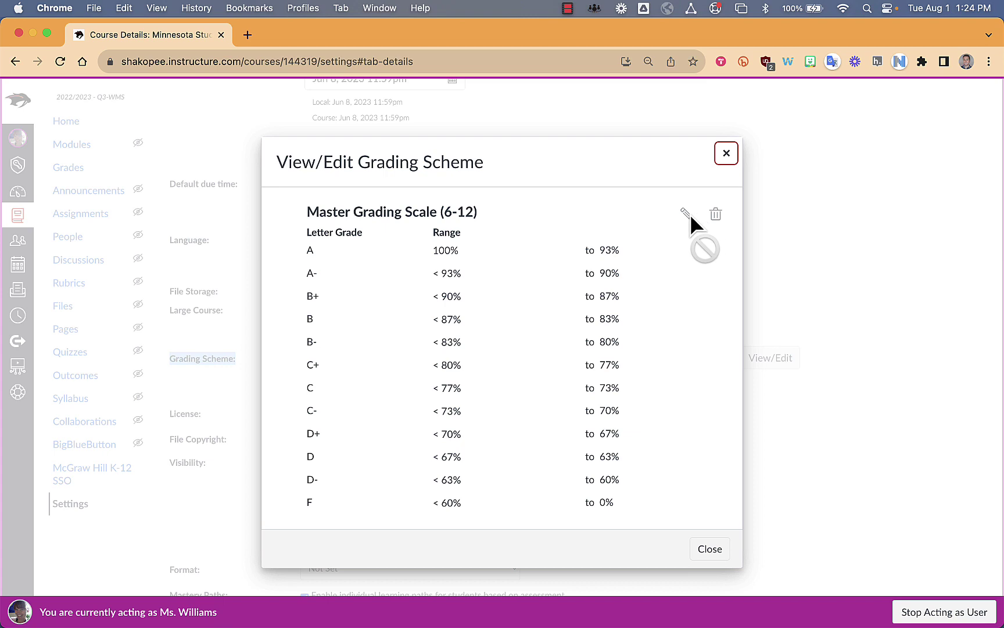
{"action": "key", "text": "Escape"}
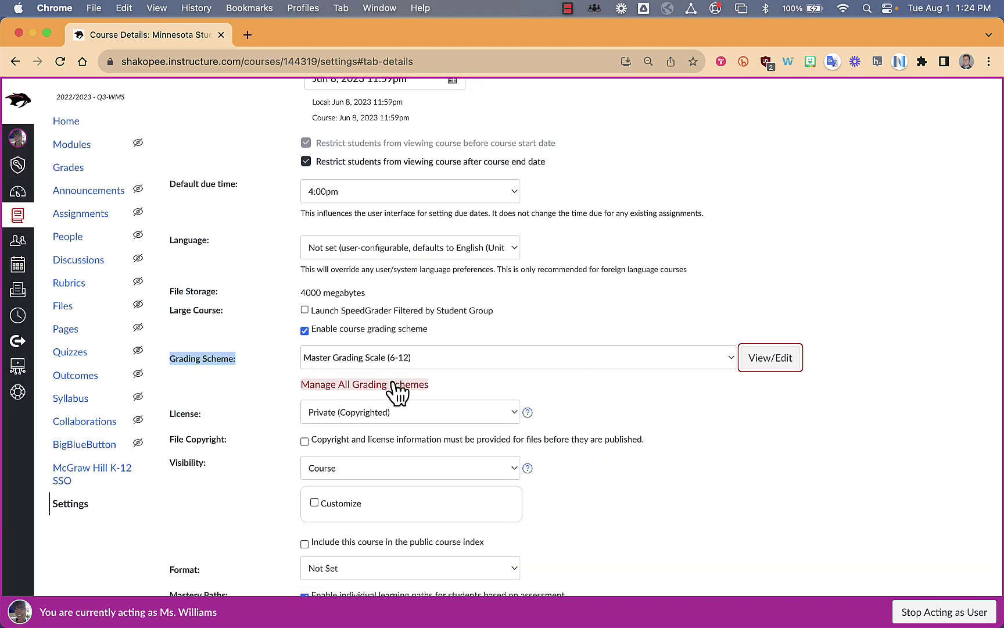
{"action": "left_click", "coordinate": [423, 384]}
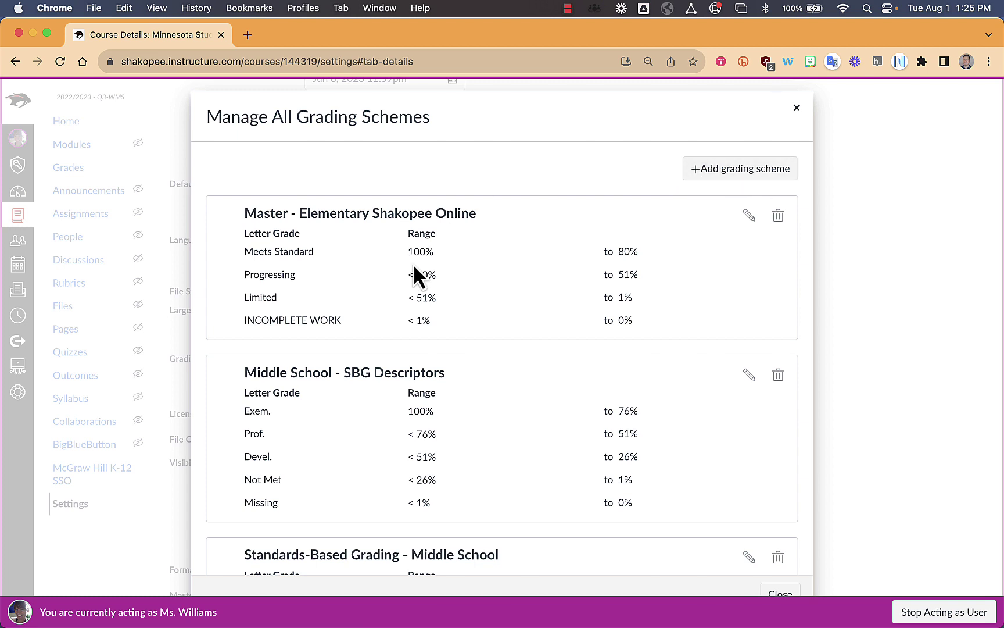
{"action": "scroll", "coordinate": [413, 264], "scroll_direction": "down", "scroll_amount": 2}
{"action": "scroll", "coordinate": [413, 264], "scroll_direction": "down", "scroll_amount": 3}
{"action": "scroll", "coordinate": [414, 264], "scroll_direction": "down", "scroll_amount": 1}
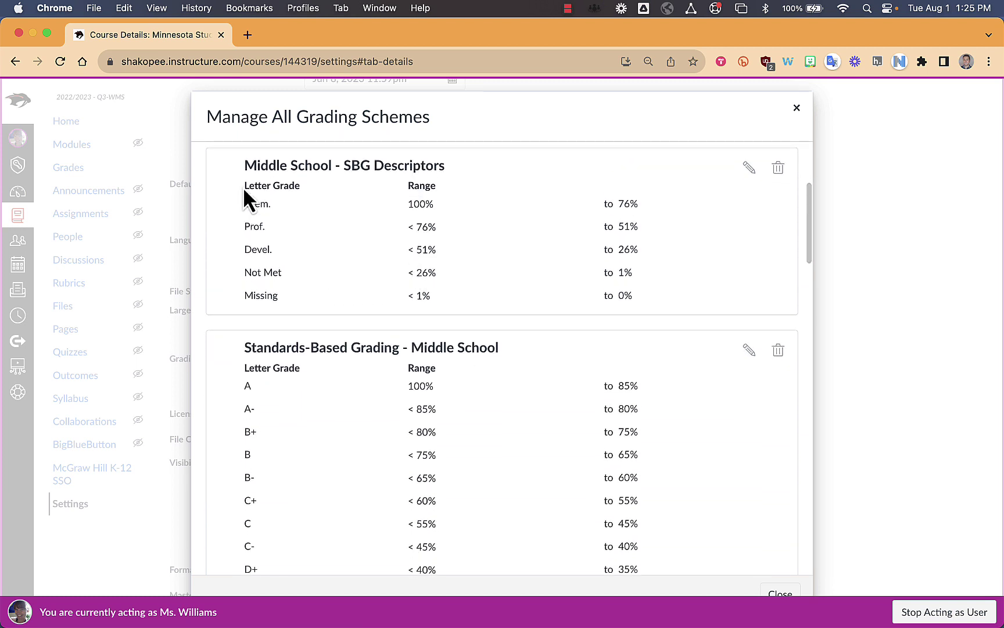
{"action": "left_click", "coordinate": [796, 109]}
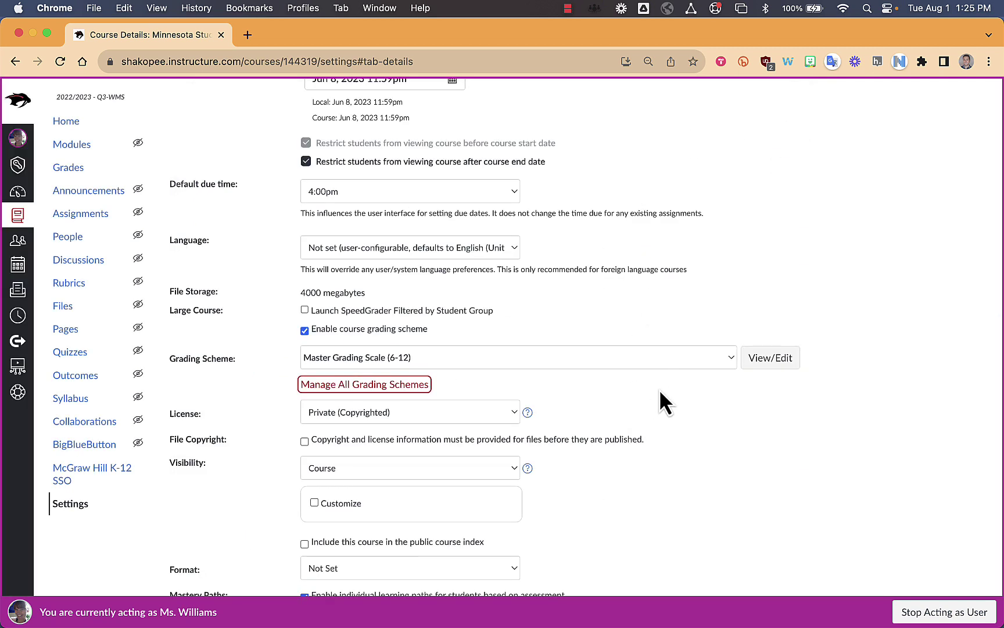
Recheck the Grading Scheme options, leaving Master Grading Scale (6-12) unchanged.
{"action": "left_click", "coordinate": [732, 358]}
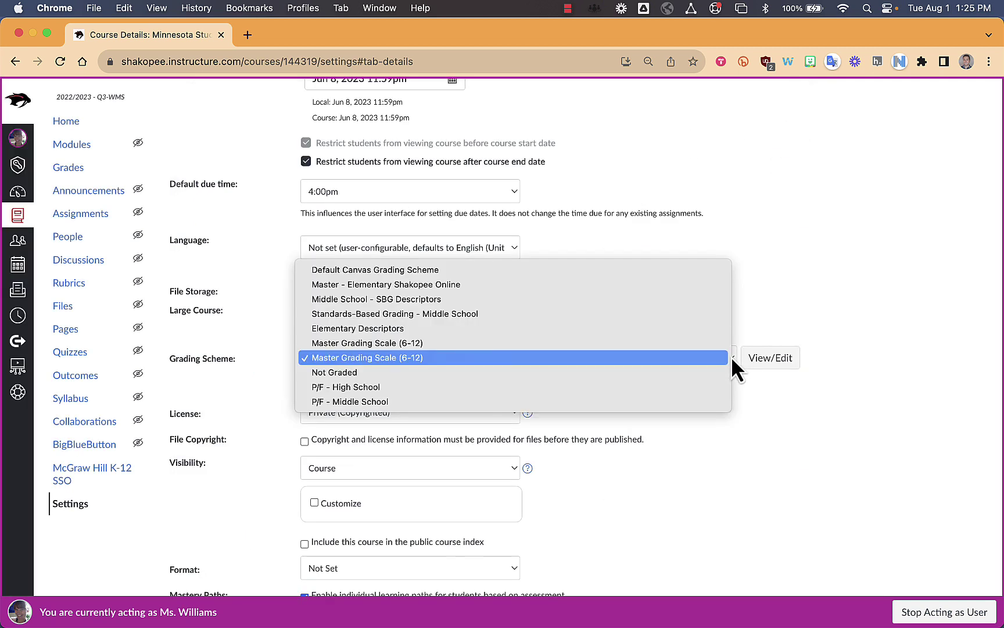
{"action": "left_click", "coordinate": [777, 300]}
{"action": "scroll", "coordinate": [546, 362], "scroll_direction": "down", "scroll_amount": 1}
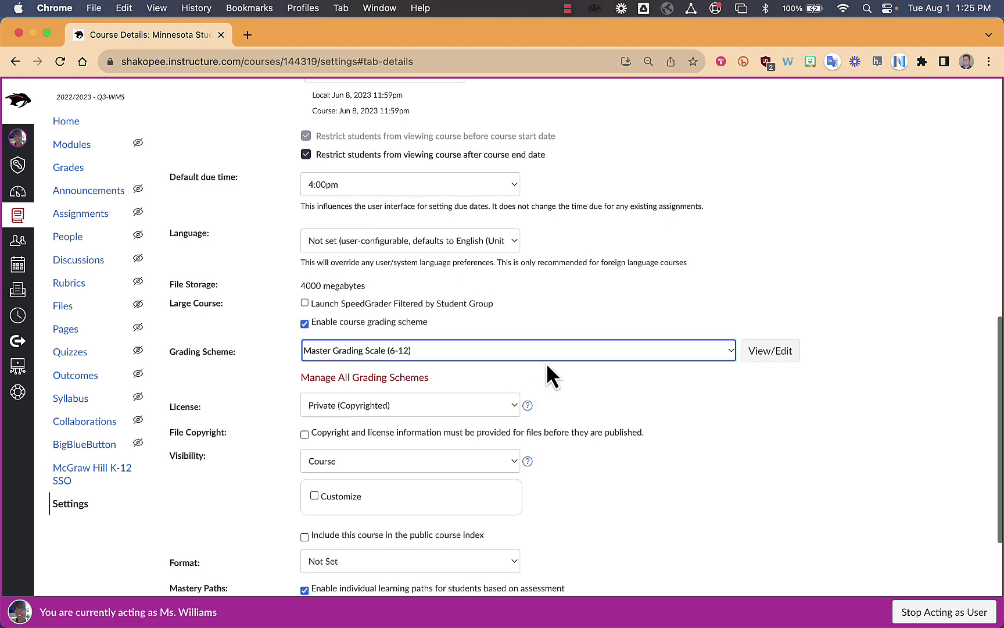
{"action": "scroll", "coordinate": [546, 362], "scroll_direction": "down", "scroll_amount": 1}
{"action": "scroll", "coordinate": [546, 362], "scroll_direction": "down", "scroll_amount": 5}
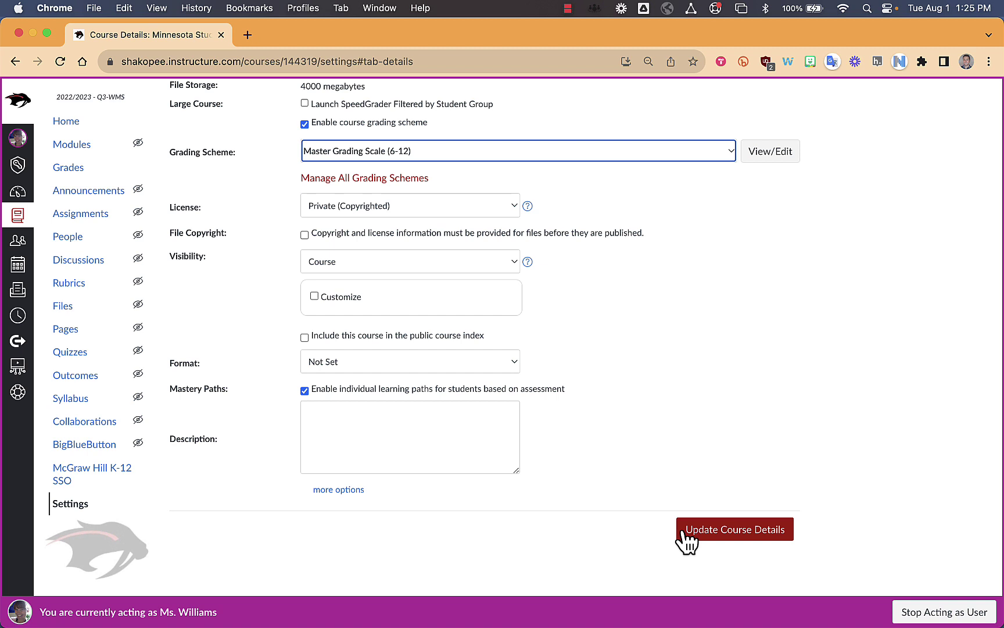